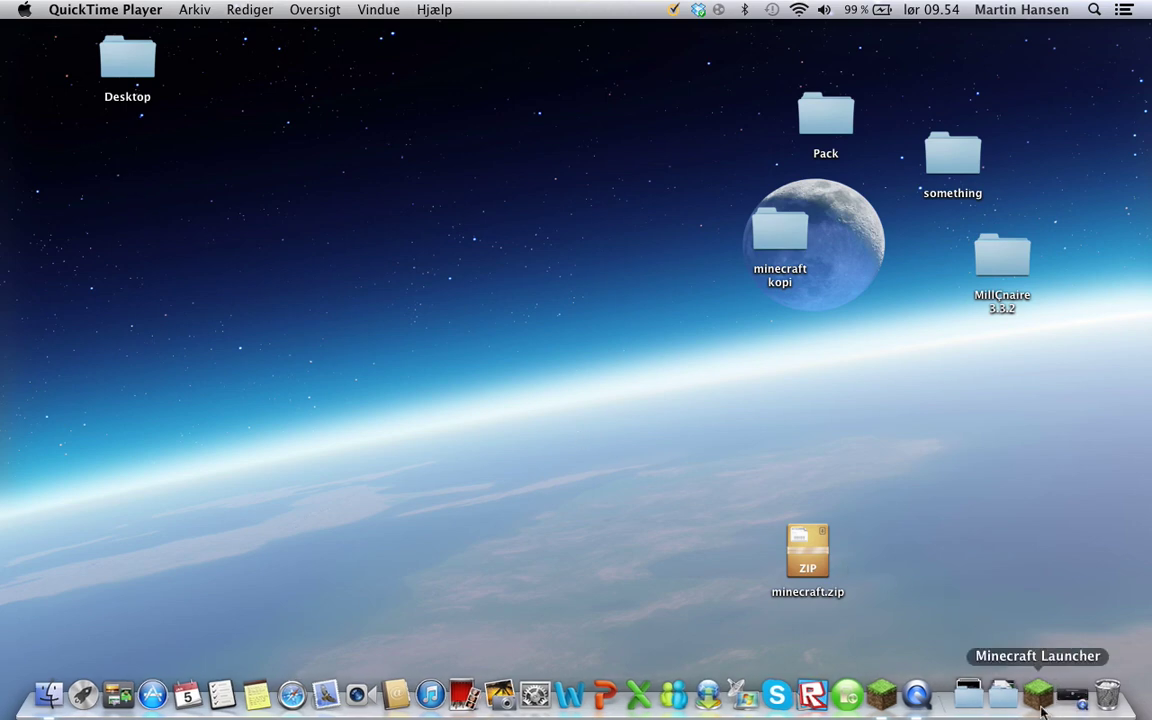
Log in from the Minecraft Launcher with the saved credentials to load the desert world
left_click(1035, 706)
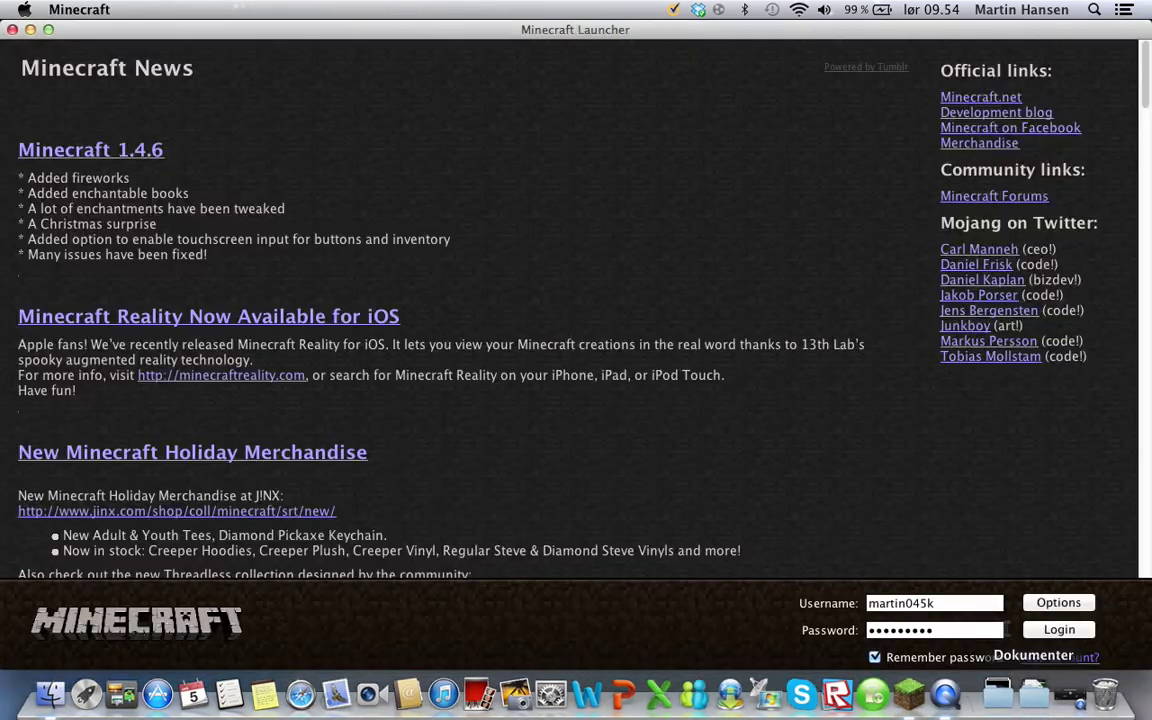
left_click(1058, 630)
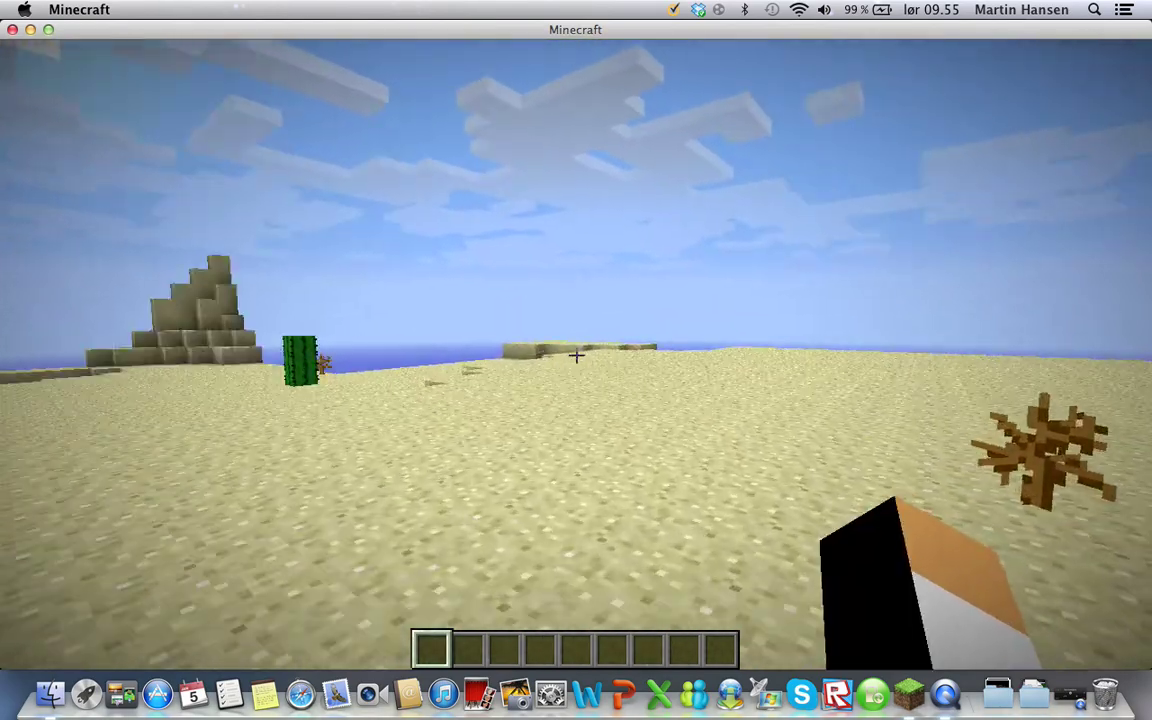
Cycle F5 through the behind and front third-person views, then pause to the Game menu
key("F5")
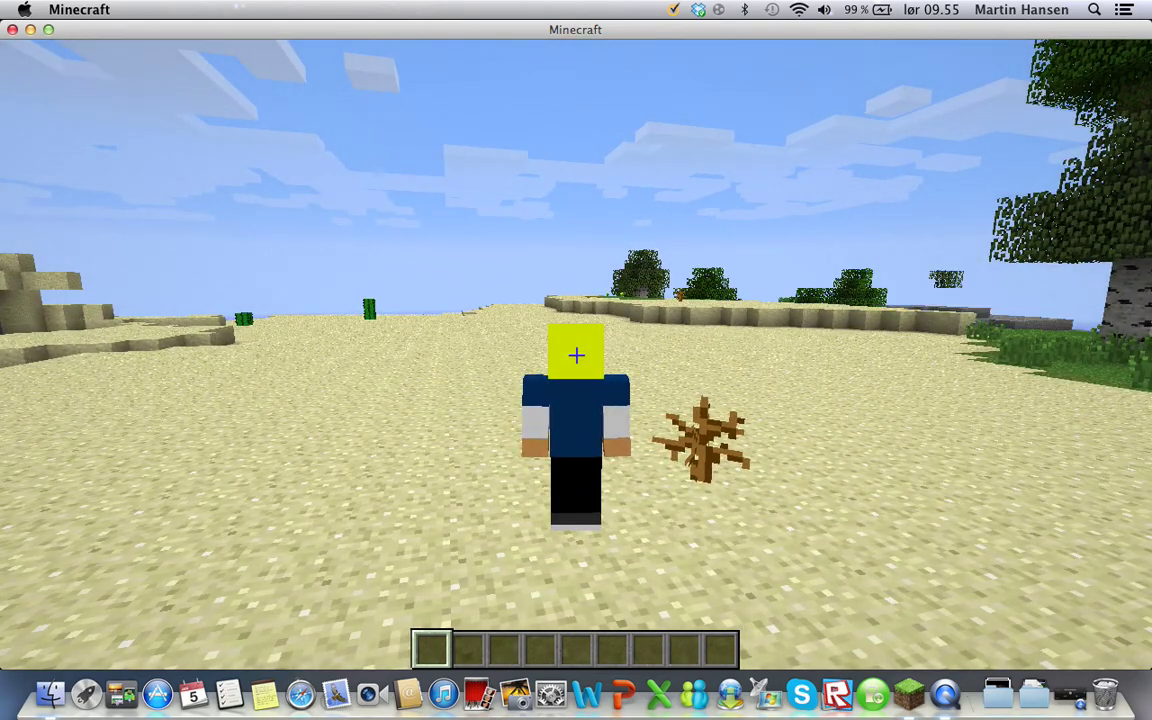
key("F5")
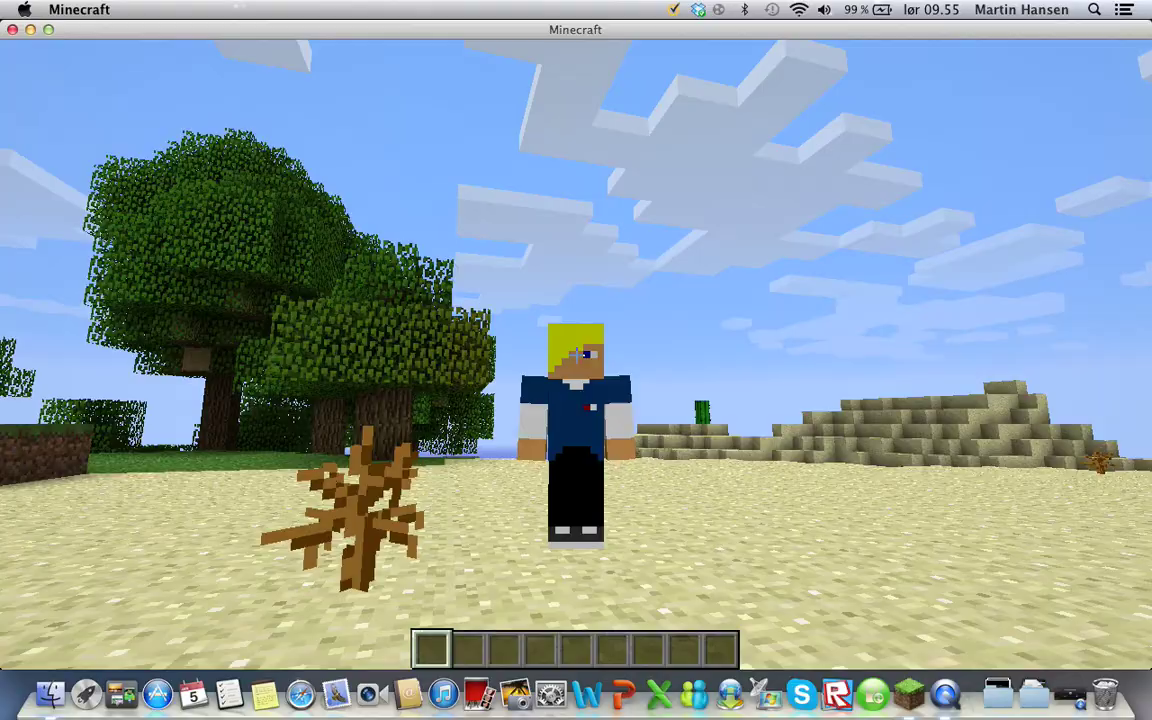
key("F5")
key("F5")
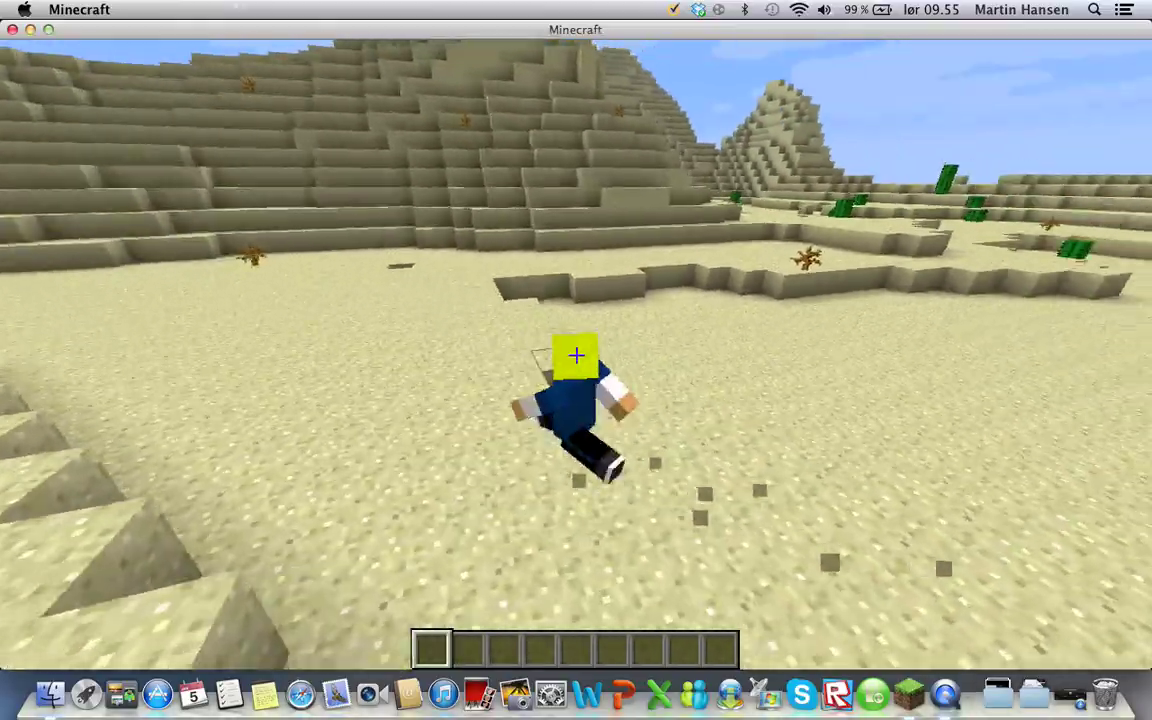
key("Escape")
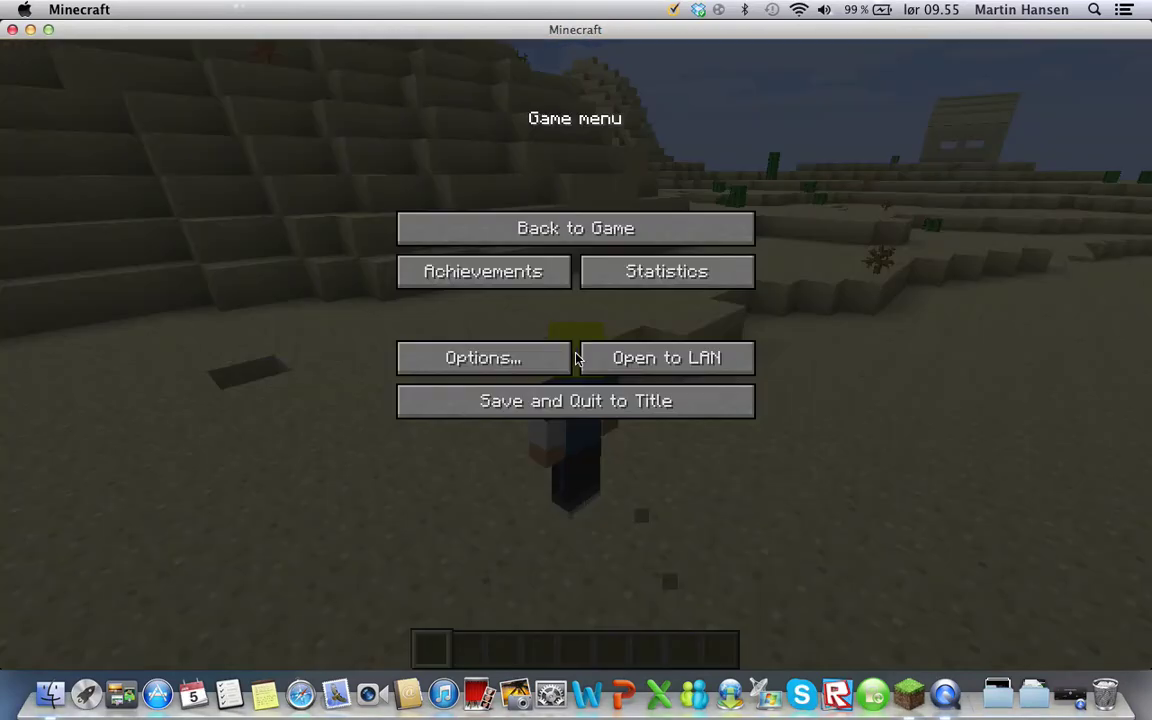